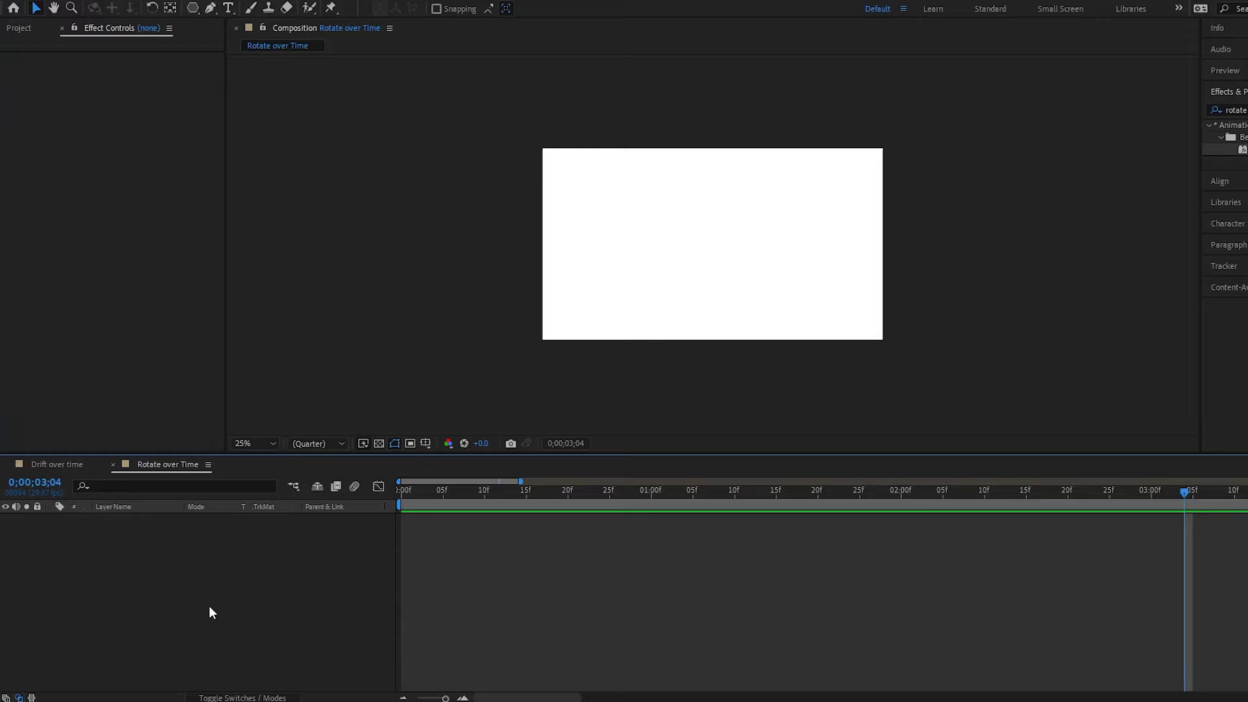
# Draw a pentagon with the Star Tool near the composition's top-left and set its fill to None.
pyautogui.click(193, 9)
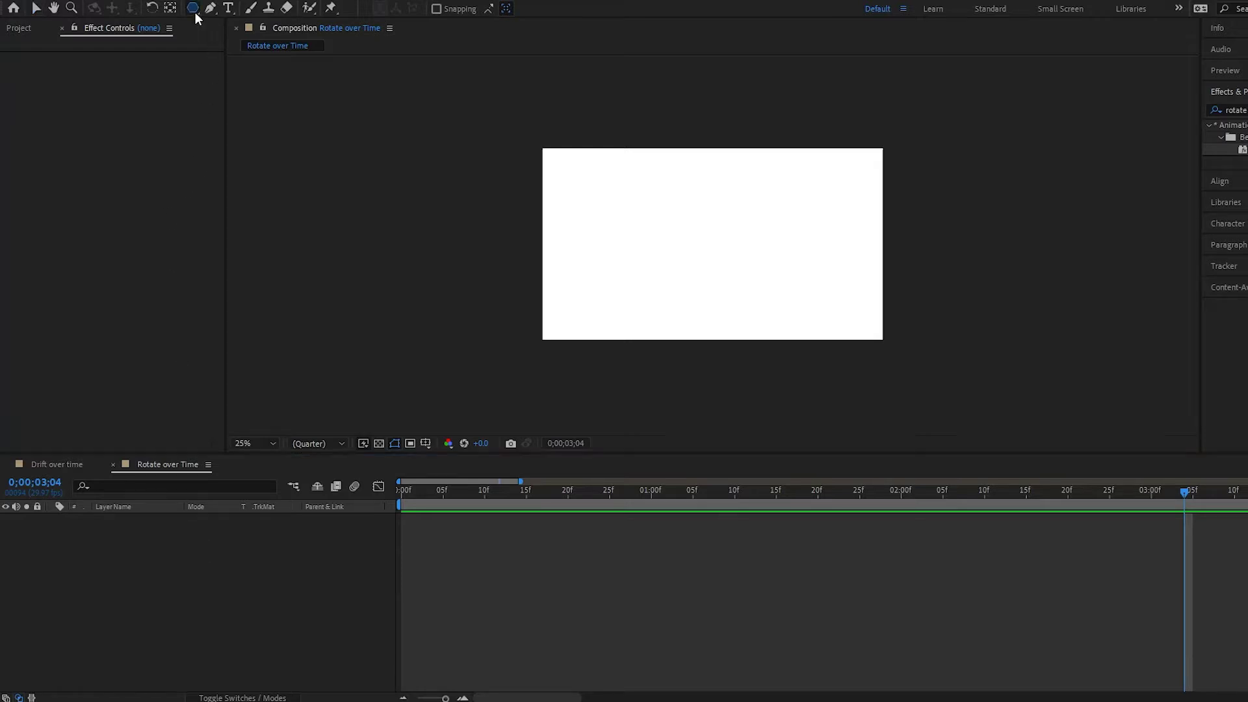
pyautogui.click(259, 68)
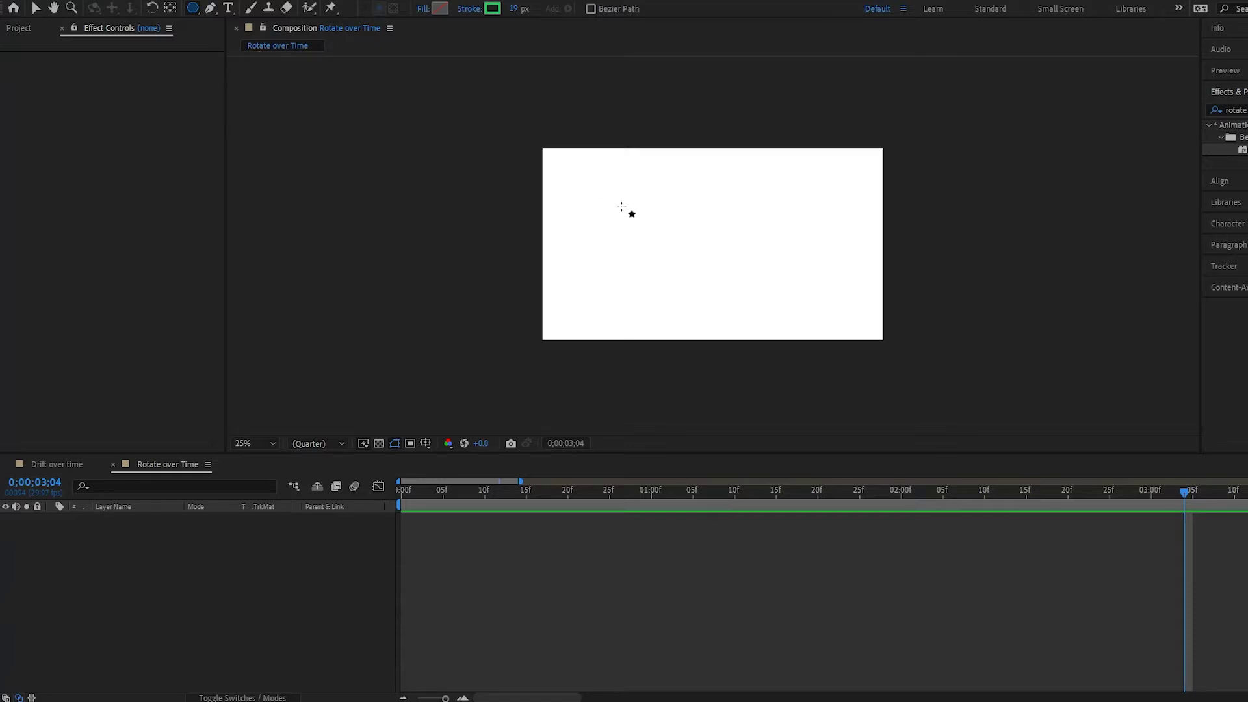
pyautogui.moveTo(621, 206)
pyautogui.mouseDown()
pyautogui.moveTo(654, 173)
pyautogui.moveTo(635, 226)
pyautogui.mouseUp()
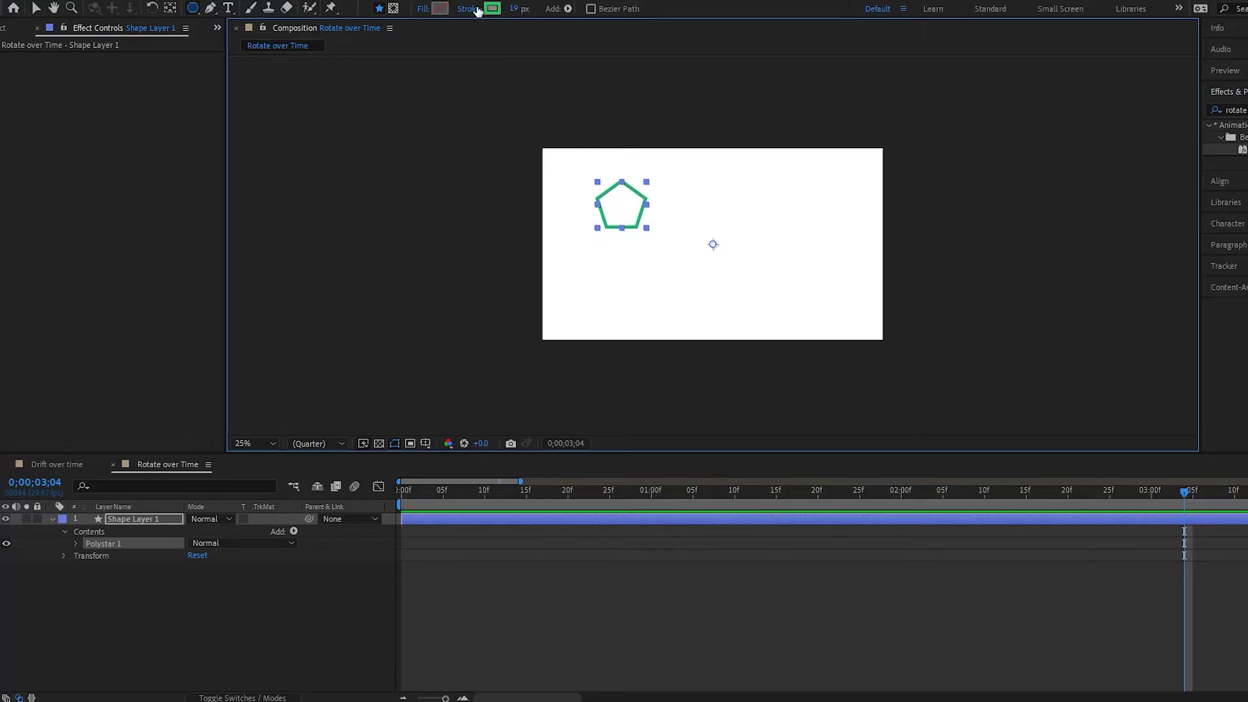
pyautogui.click(423, 8)
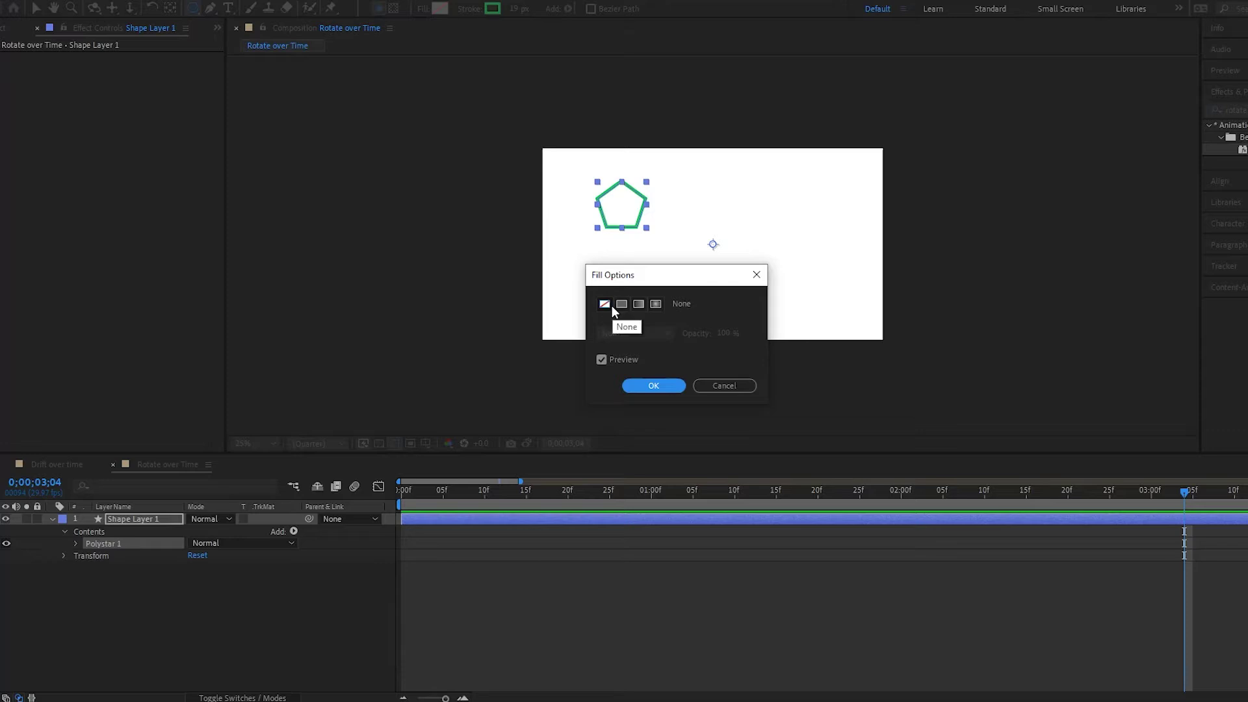
pyautogui.click(644, 384)
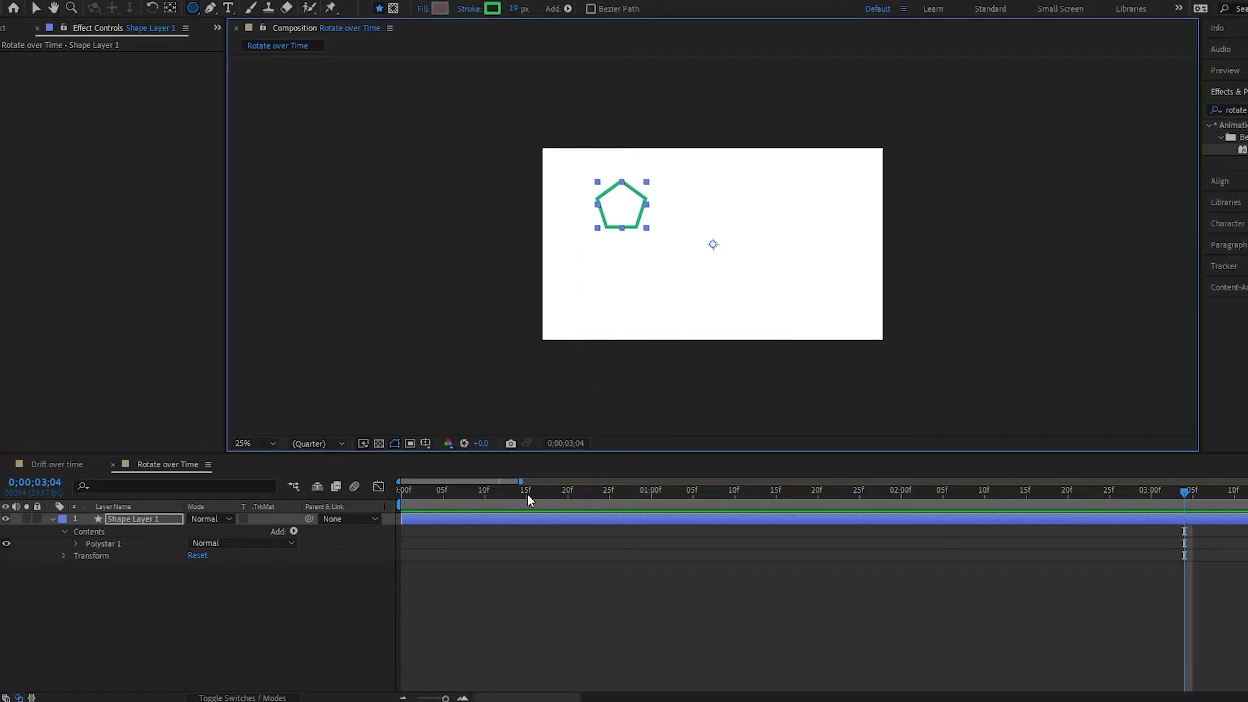
# Set Polystar Path 1's Points to 3 so the pentagon becomes a triangle.
pyautogui.click(76, 544)
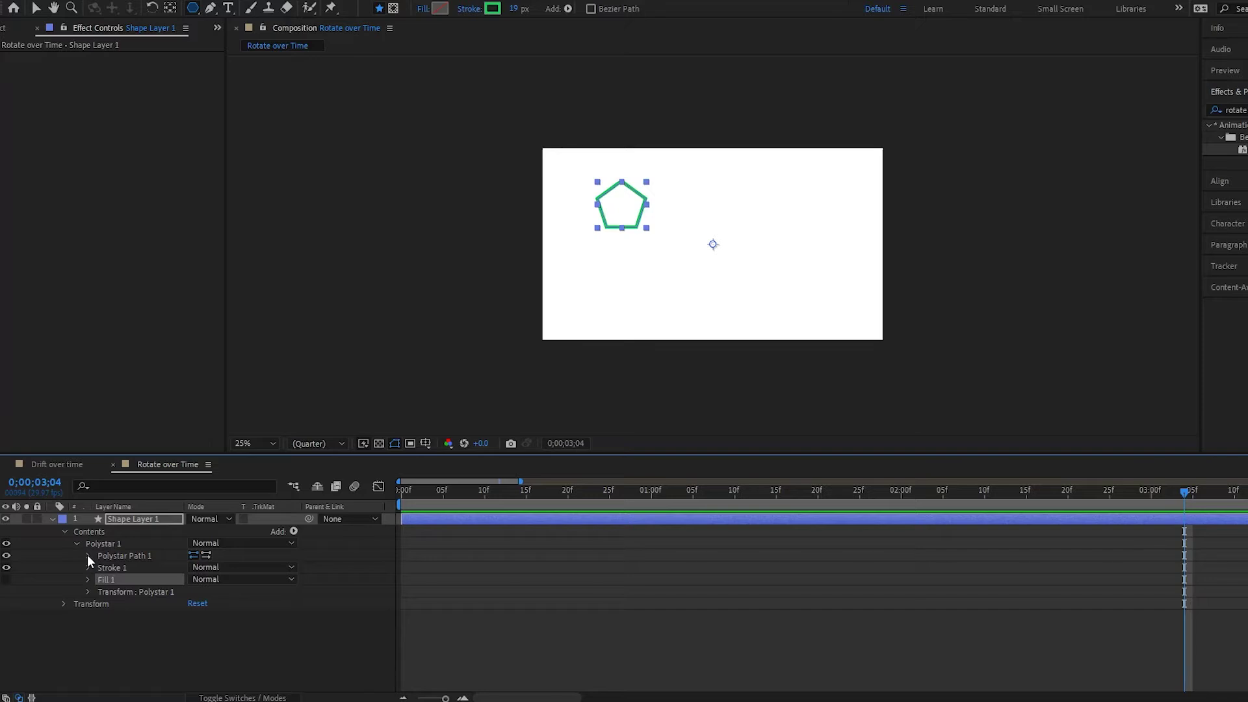
pyautogui.click(88, 556)
pyautogui.click(191, 578)
pyautogui.write('3')
pyautogui.press('Return')
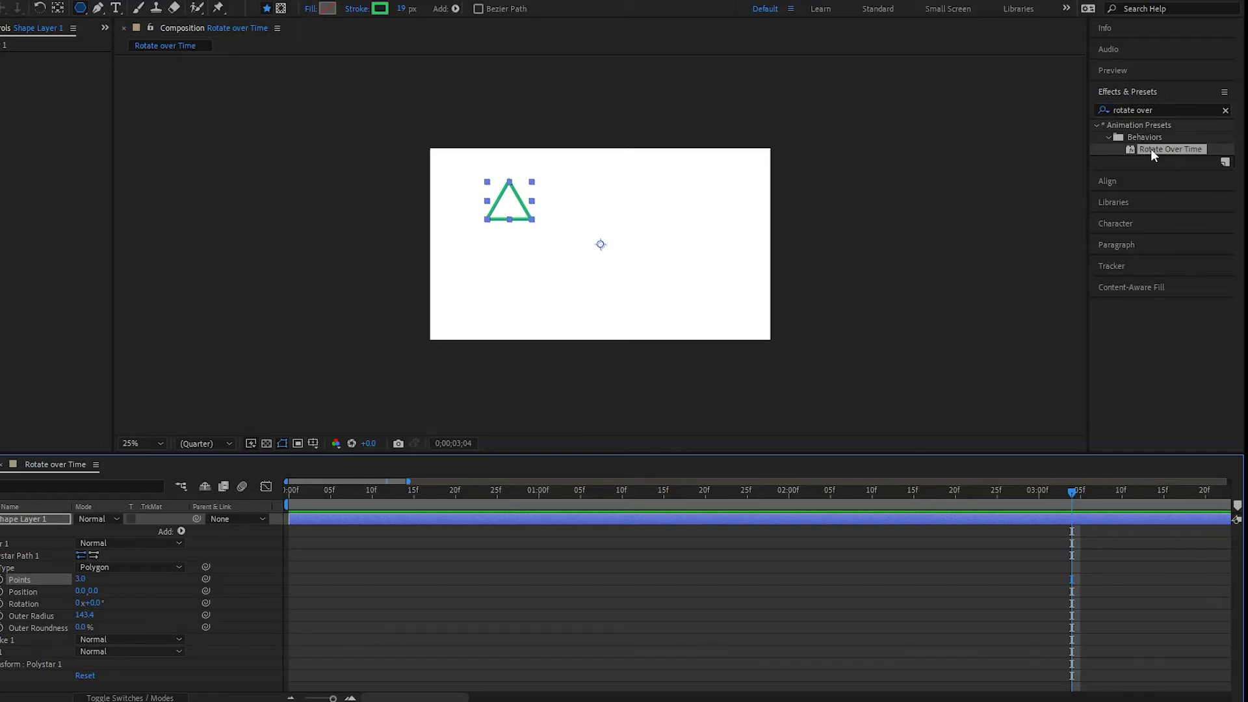
# Apply the Rotate Over Time preset to Shape Layer 1 and go back to frame 0.
pyautogui.moveTo(1150, 149); pyautogui.dragTo(43, 527)
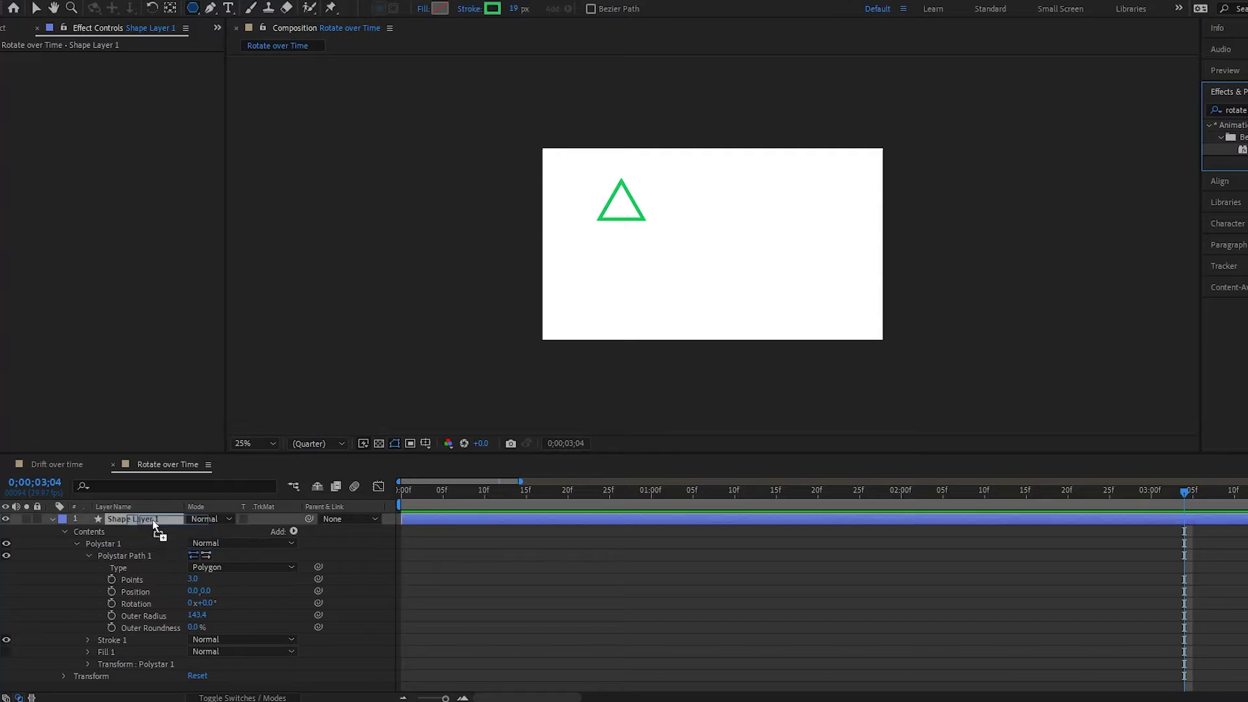
pyautogui.moveTo(154, 522); pyautogui.dragTo(154, 521)
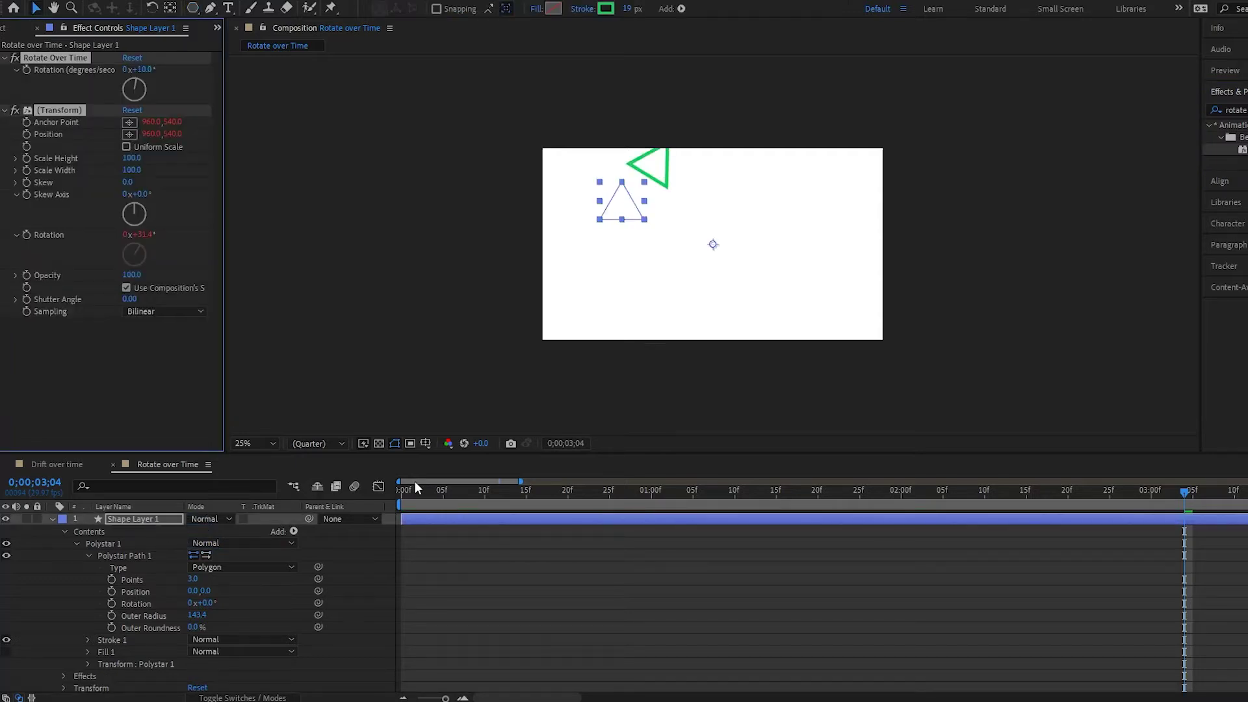
pyautogui.press('Home')
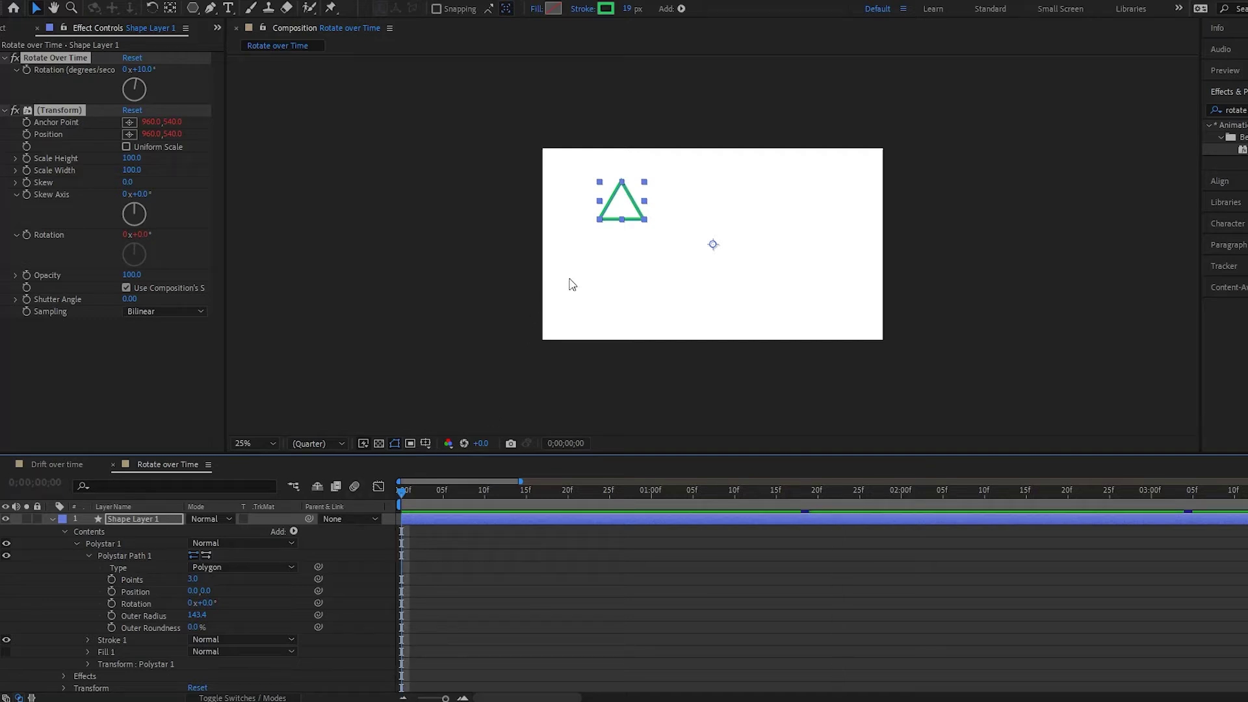
# Move the triangle down and right in the composition and preview its rotation.
pyautogui.moveTo(625, 200); pyautogui.dragTo(658, 238)
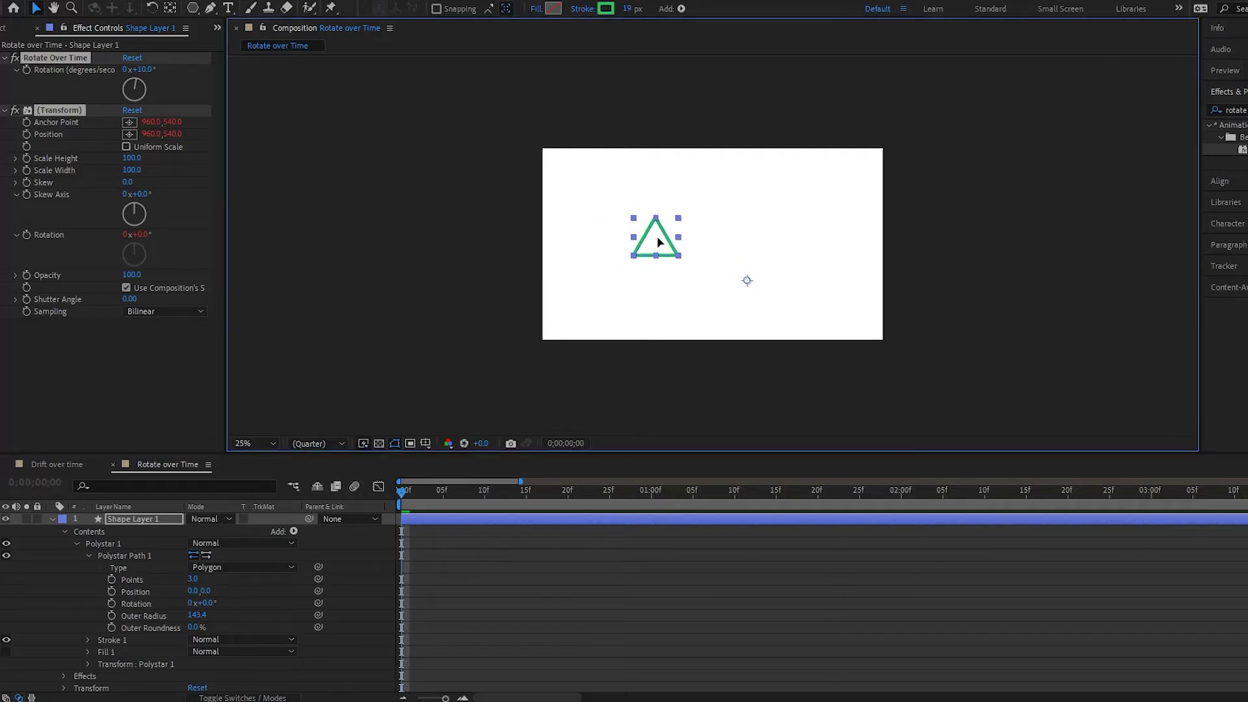
pyautogui.press('space')
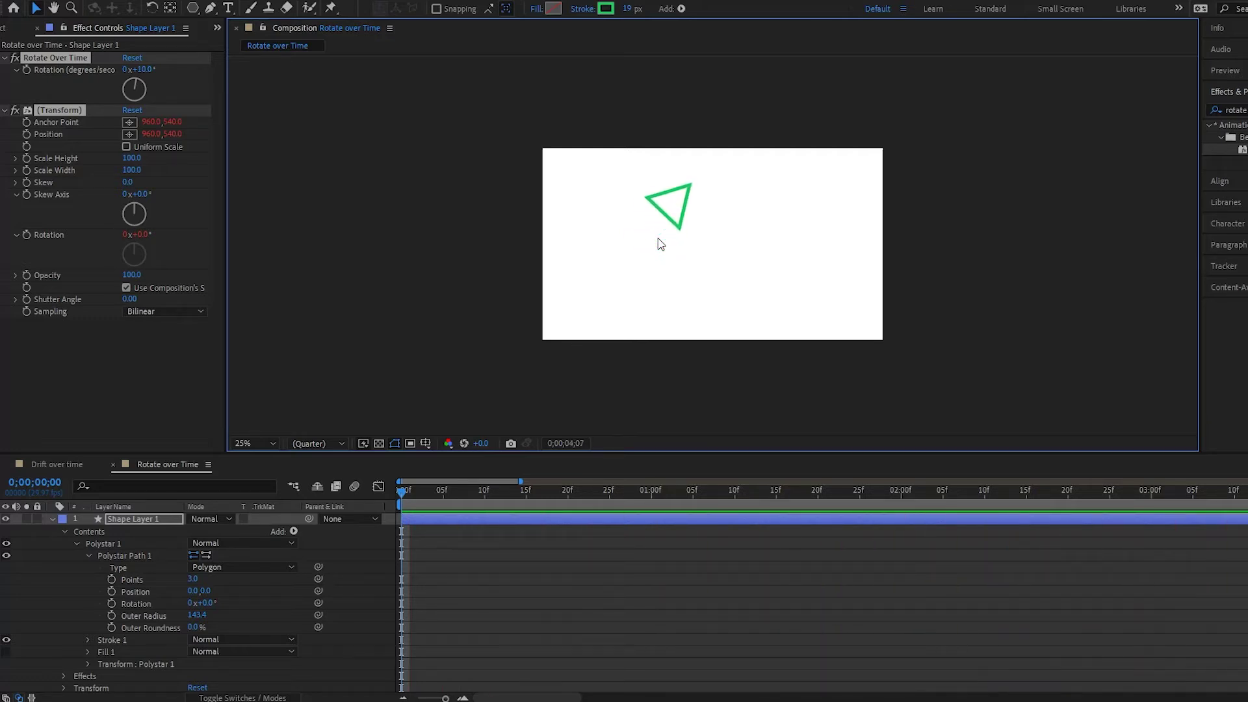
pyautogui.press('space')
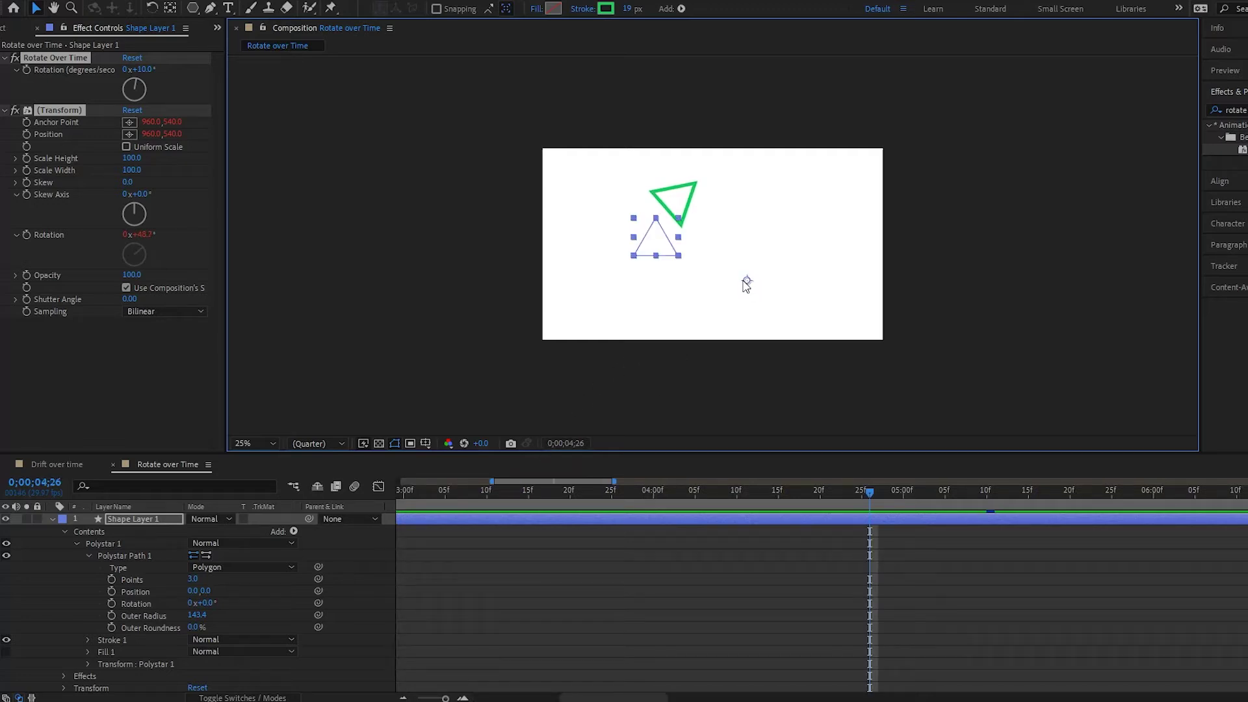
# Shift the triangle's anchor point up-left and raise the rotation speed to about 1x+248° per second.
pyautogui.click(172, 8)
pyautogui.moveTo(753, 287); pyautogui.dragTo(702, 261)
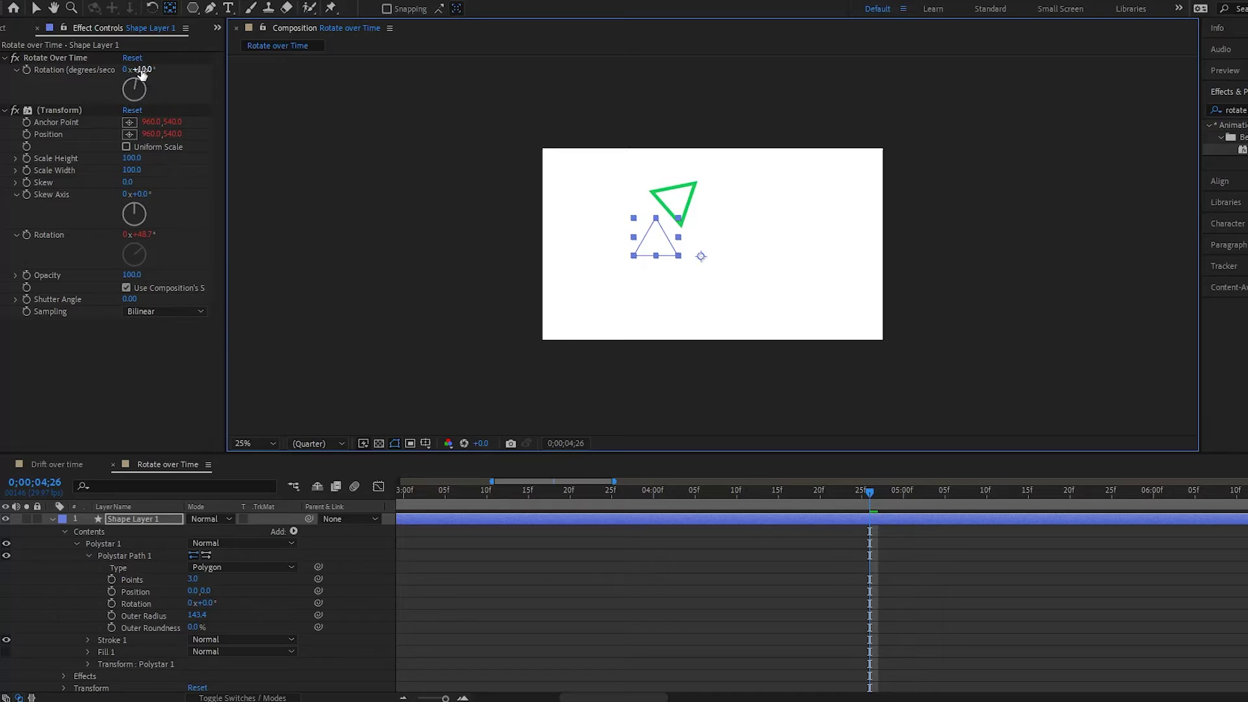
pyautogui.moveTo(143, 69); pyautogui.dragTo(542, 46)
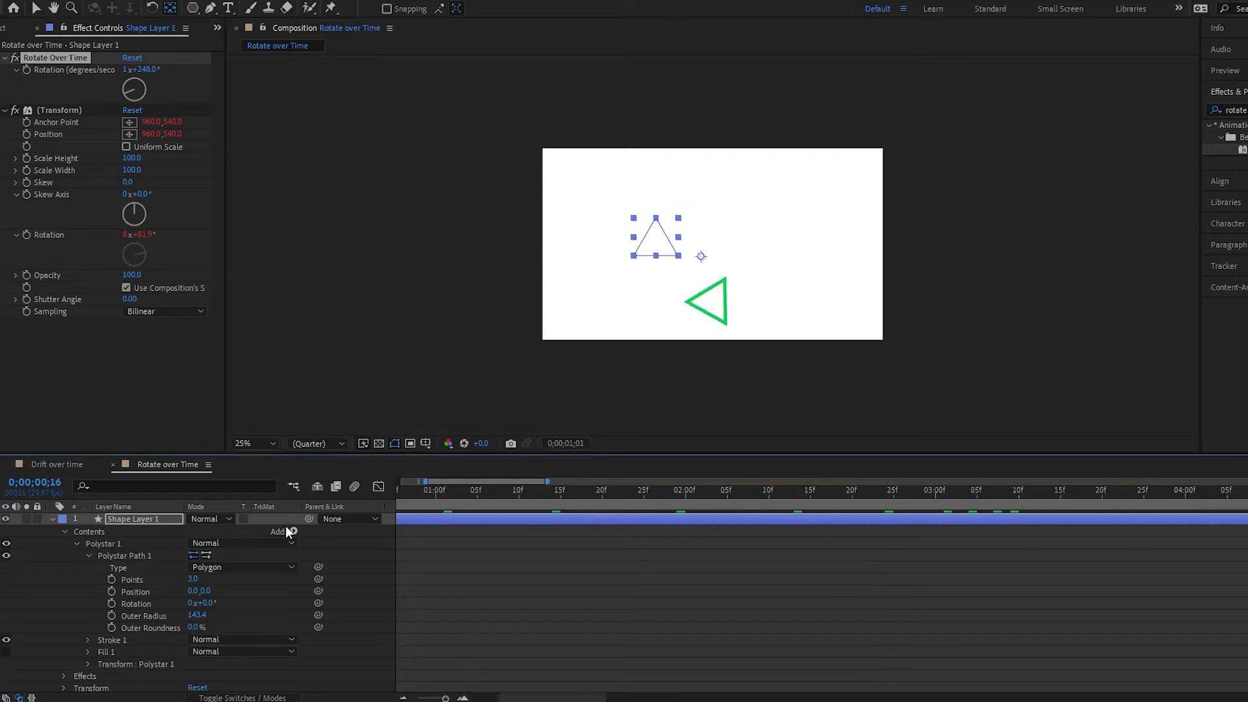
# Try rotation speeds of 347 and 342 degrees per second, previewing the triangle's spin.
pyautogui.press('space')
pyautogui.press('space')
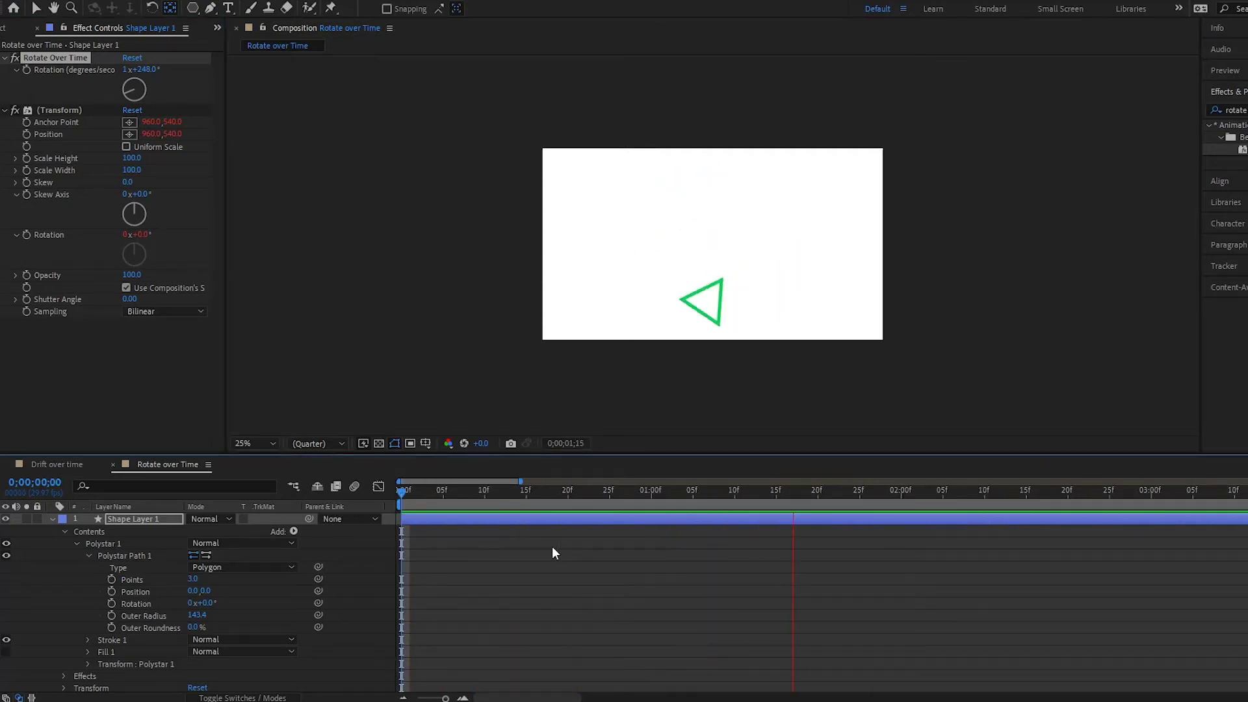
pyautogui.press('space')
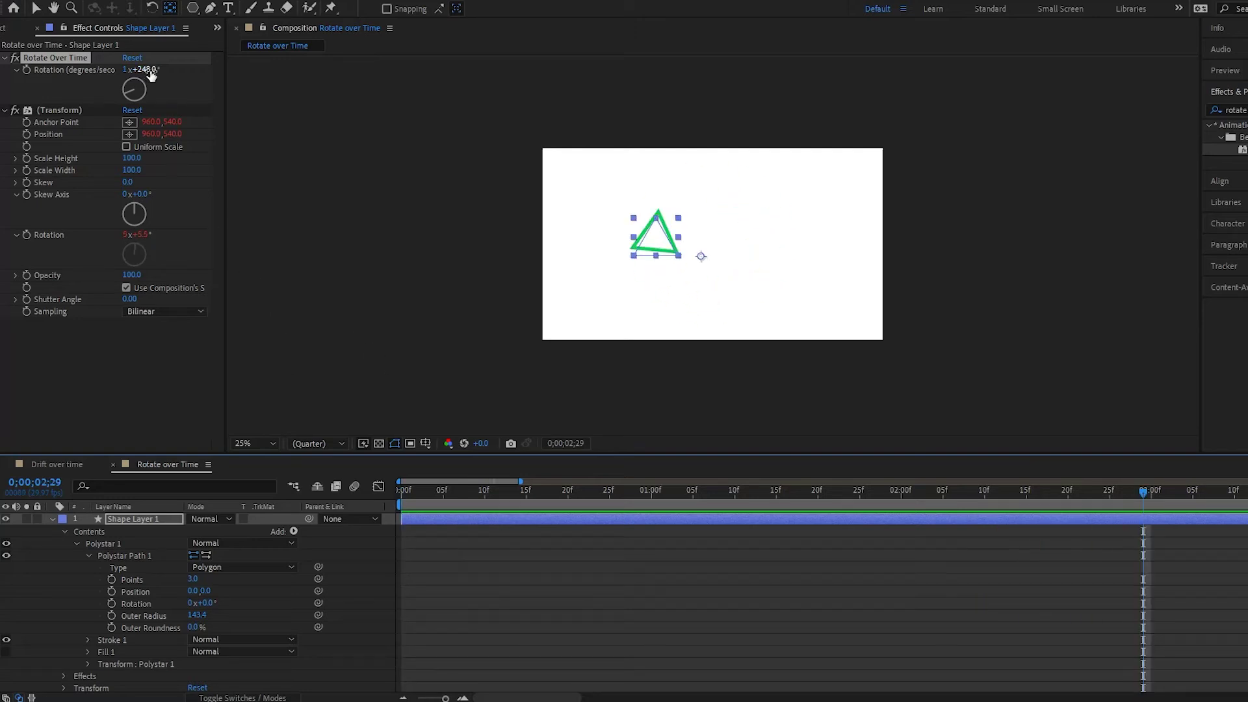
pyautogui.moveTo(152, 79); pyautogui.dragTo(22, 96)
pyautogui.press('space')
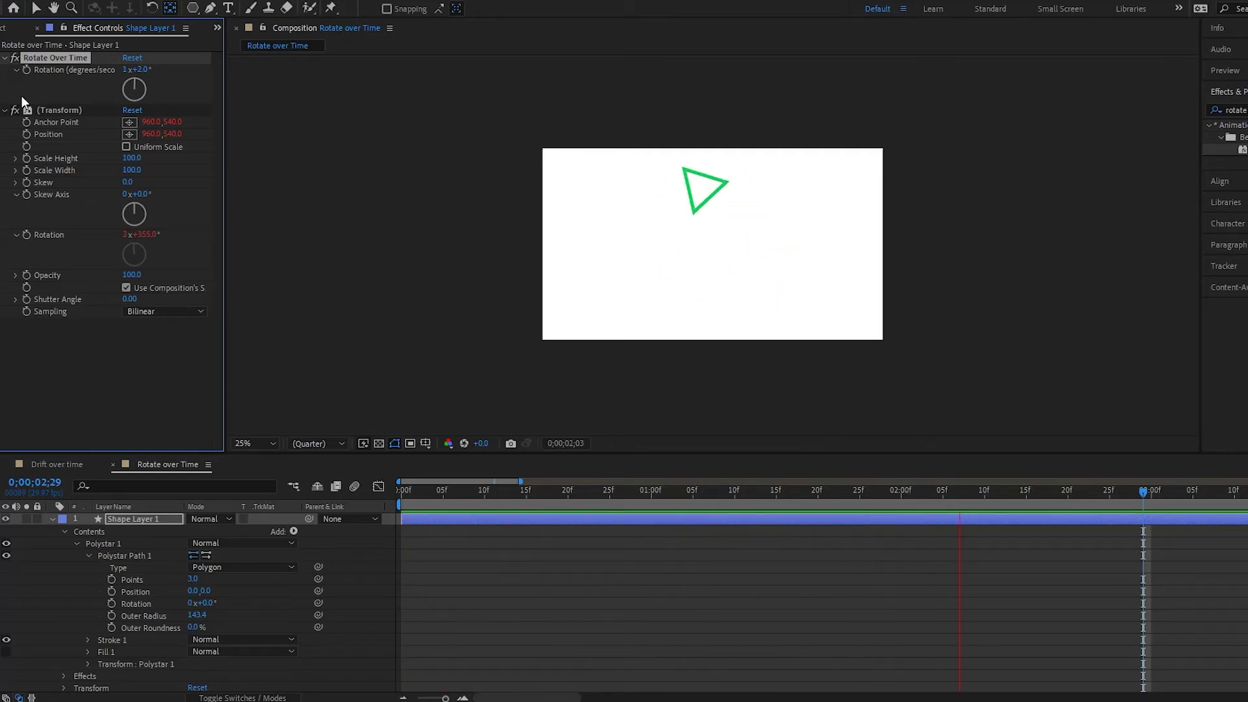
pyautogui.press('space')
pyautogui.moveTo(129, 68); pyautogui.dragTo(130, 70)
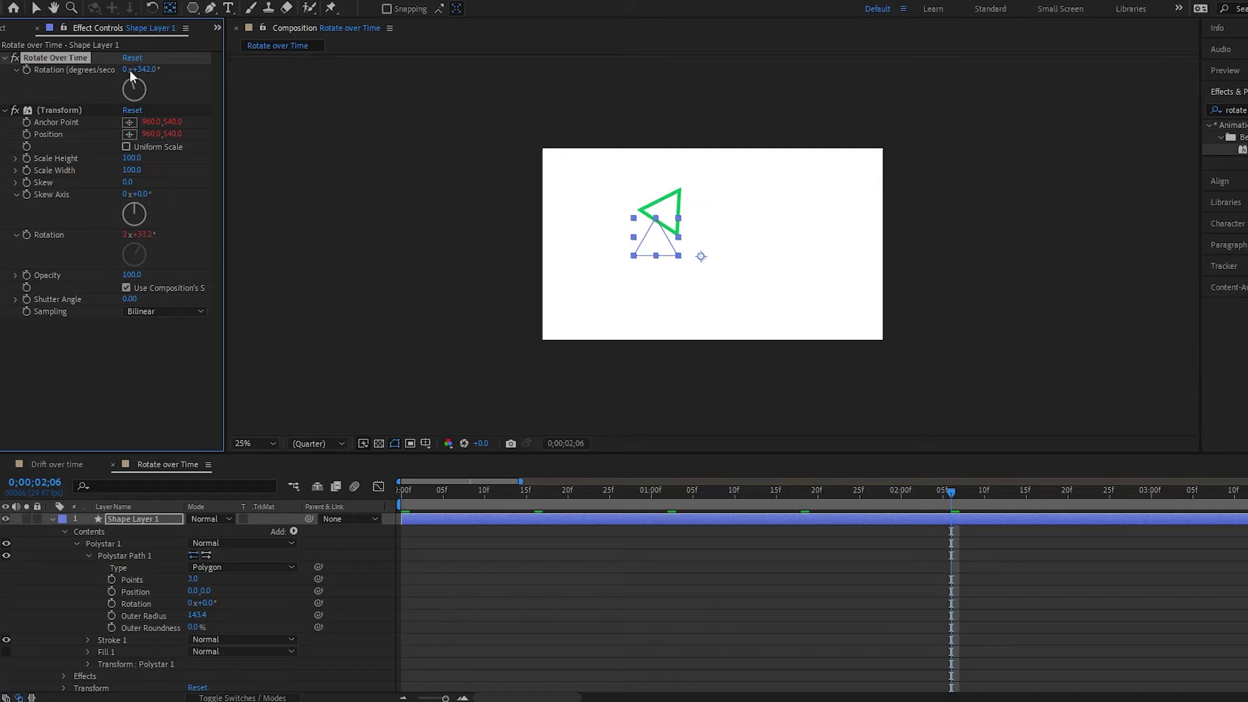
# Settle the triangle's Rotate Over Time speed at 0x+247.0° per second and deselect the layer.
pyautogui.press('space')
pyautogui.press('space')
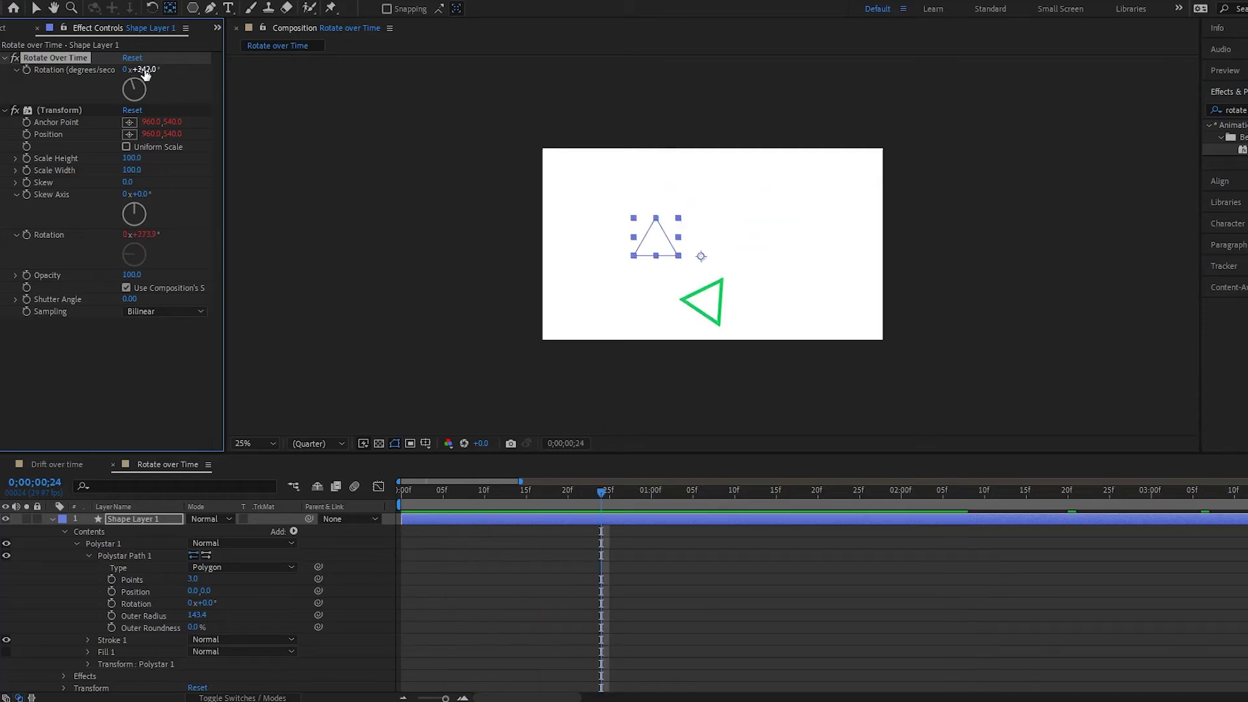
pyautogui.moveTo(145, 75); pyautogui.dragTo(85, 77)
pyautogui.press('space')
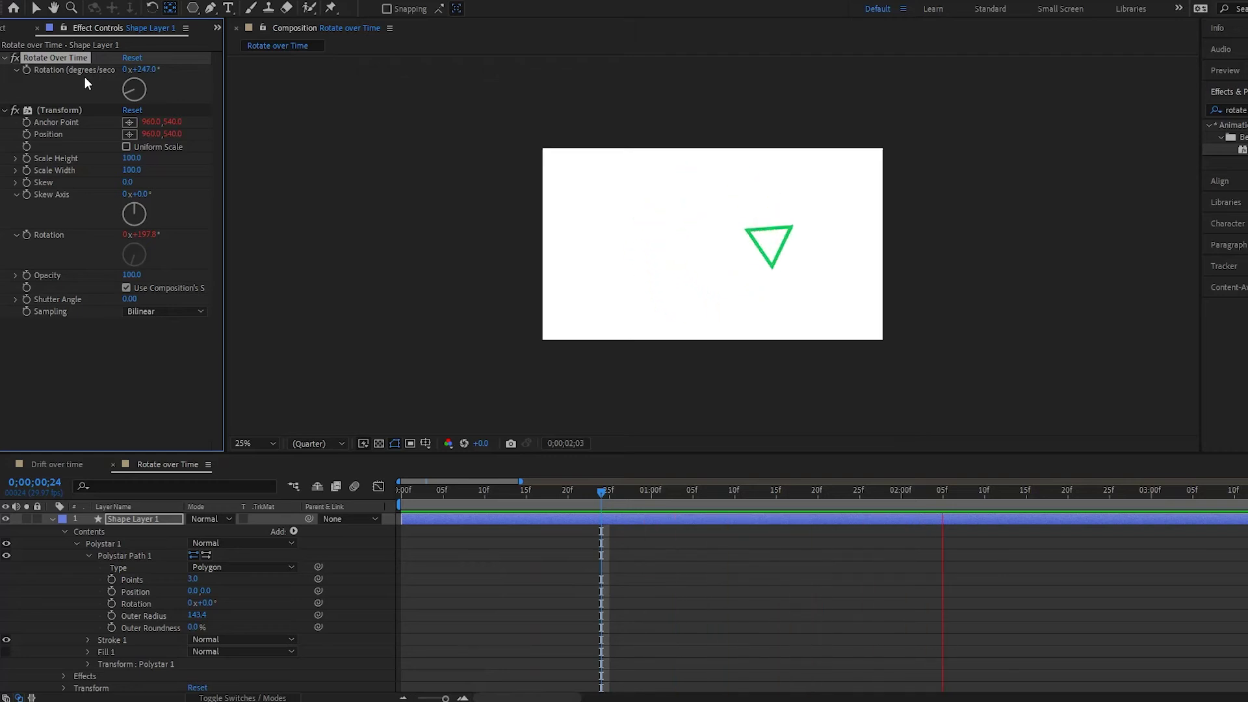
pyautogui.press('space')
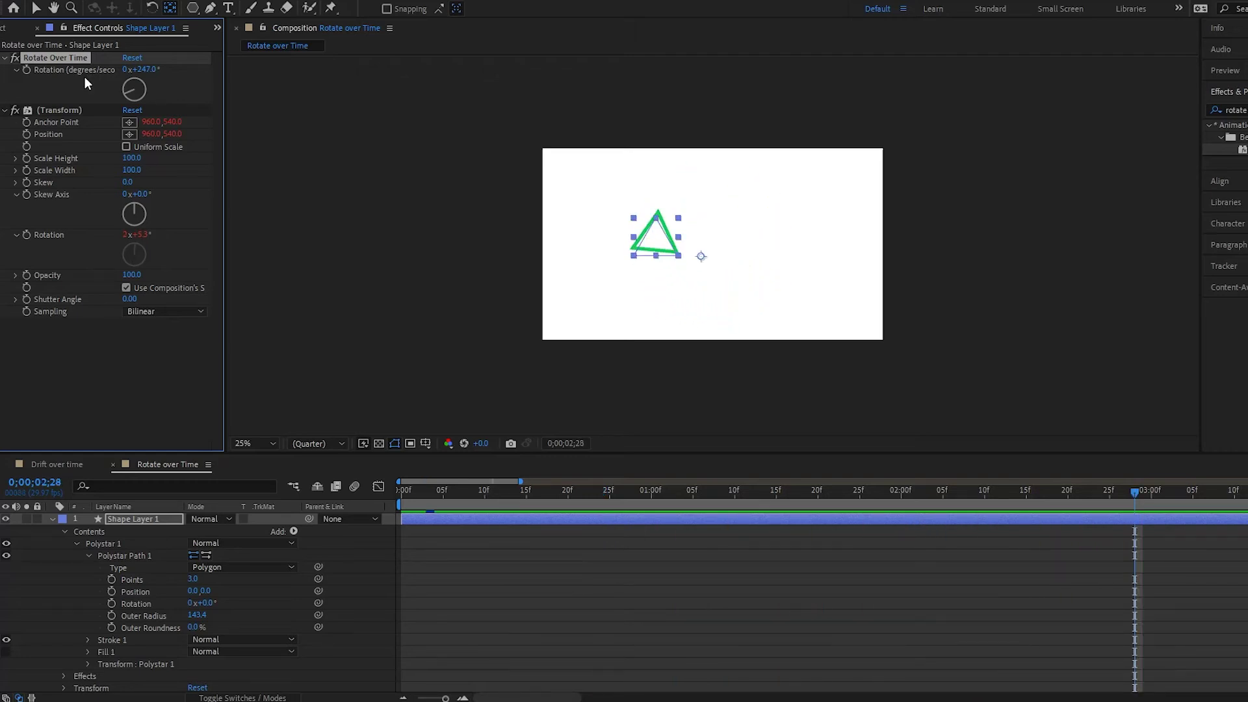
pyautogui.press('q')
pyautogui.click(481, 537)
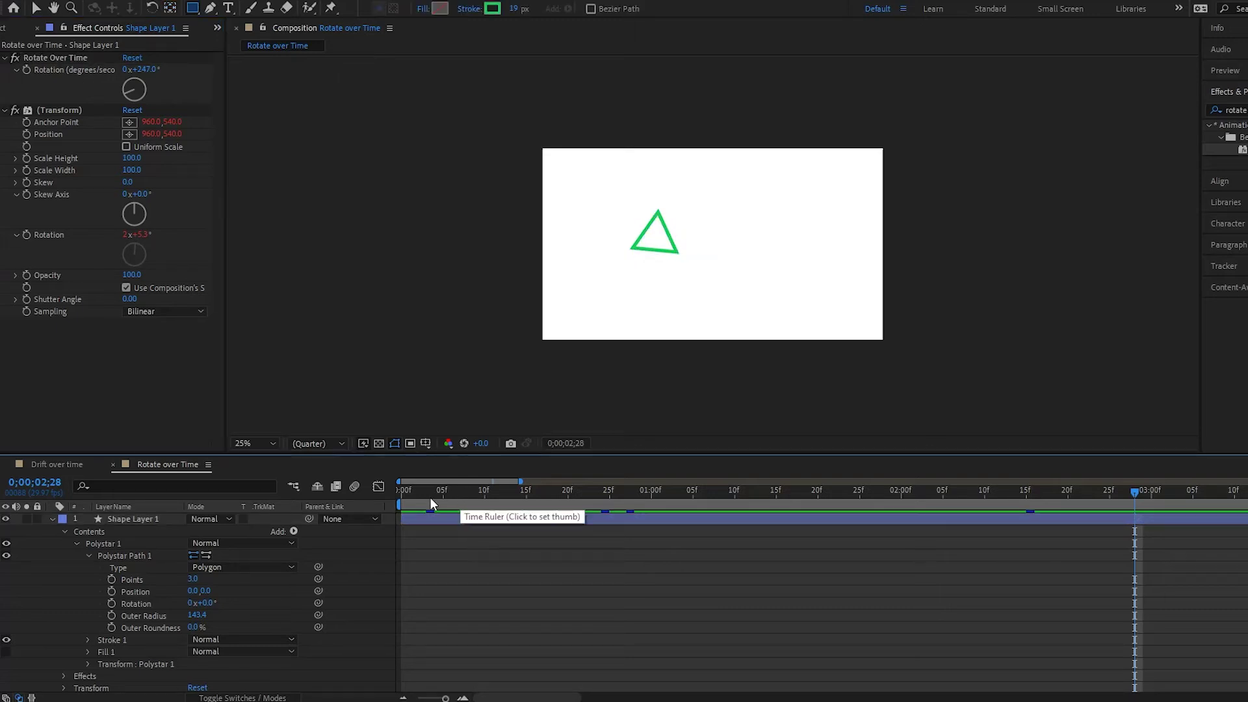
# Draw a green-outlined square right of the triangle and give it Rotate Over Time at 0x+158.0° per second.
pyautogui.click(50, 520)
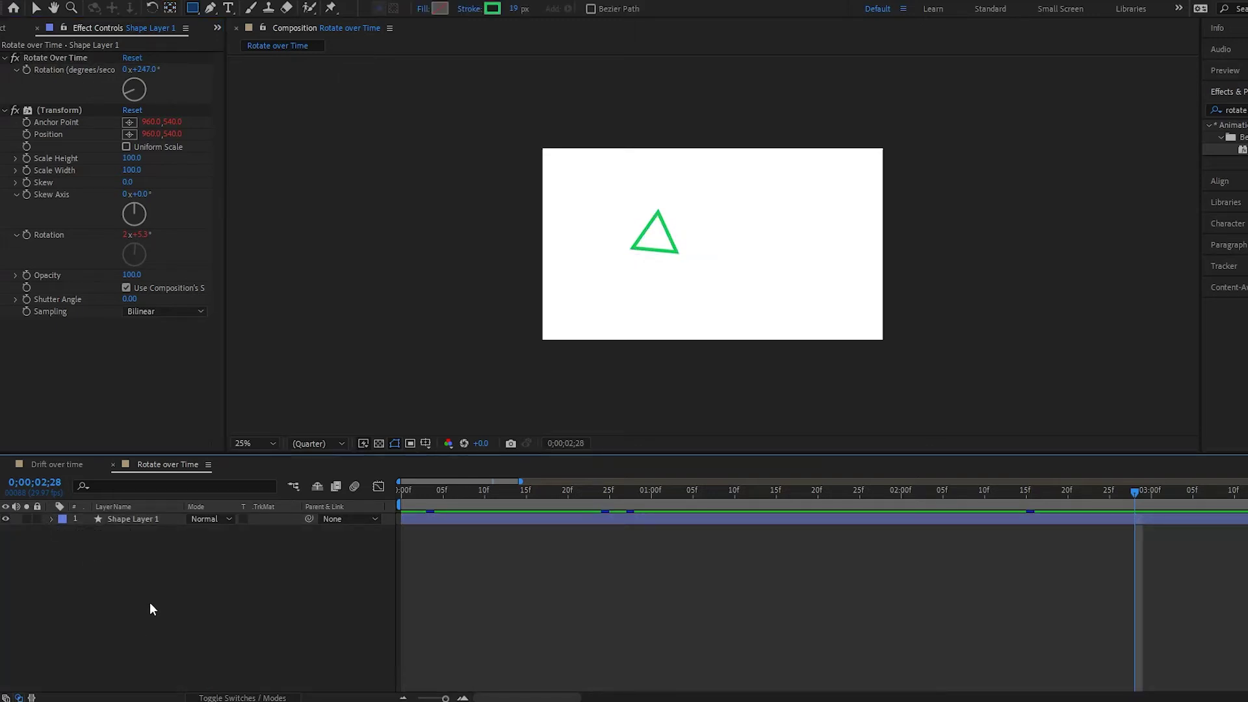
pyautogui.click(193, 9)
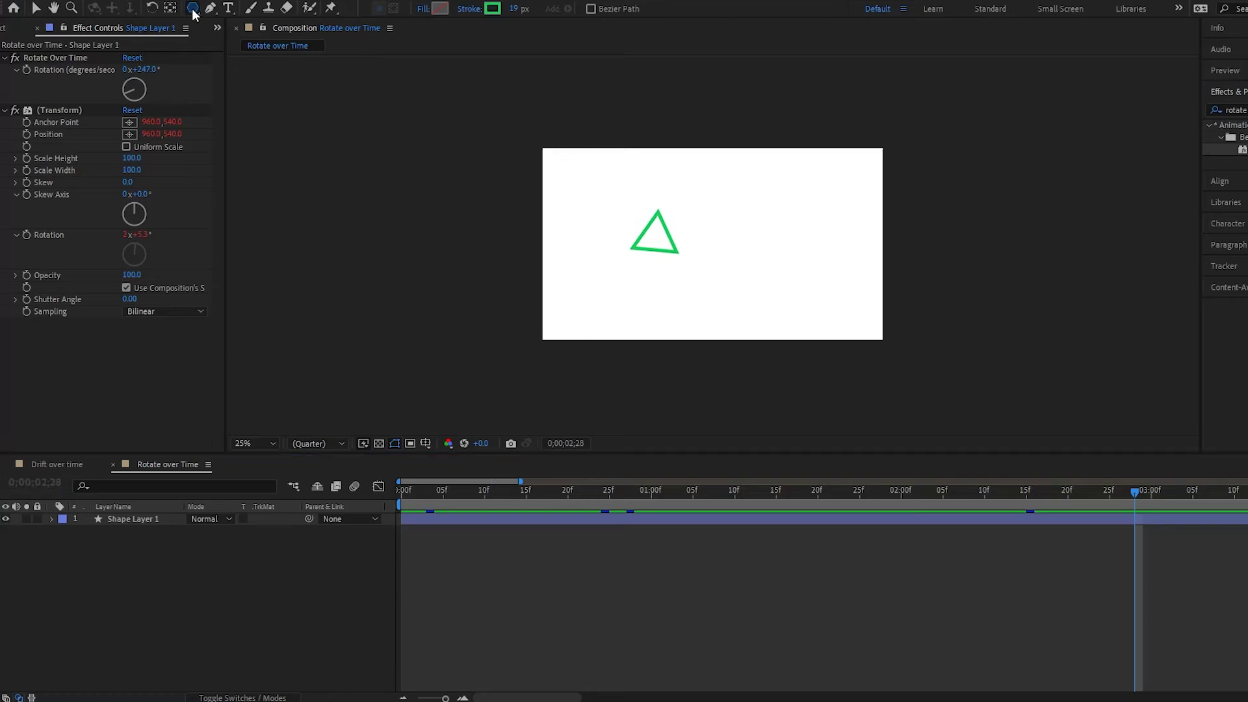
pyautogui.click(259, 8)
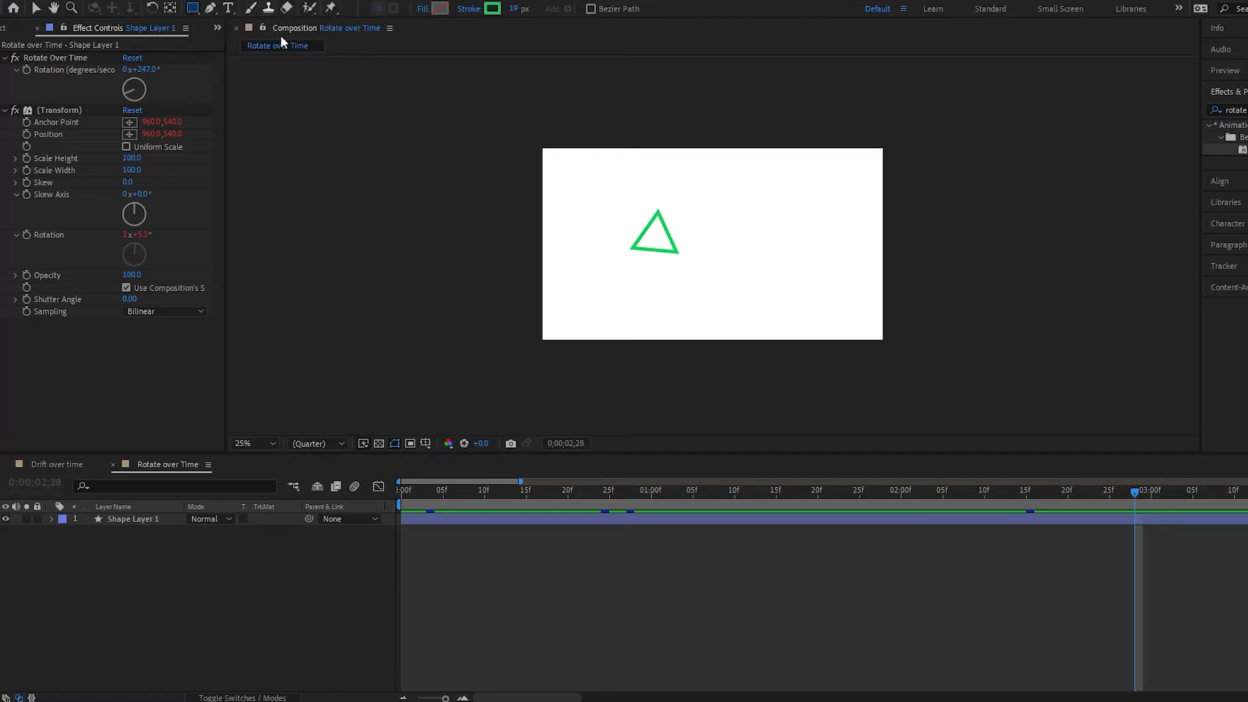
pyautogui.click(690, 221)
pyautogui.moveTo(690, 221); pyautogui.dragTo(737, 253)
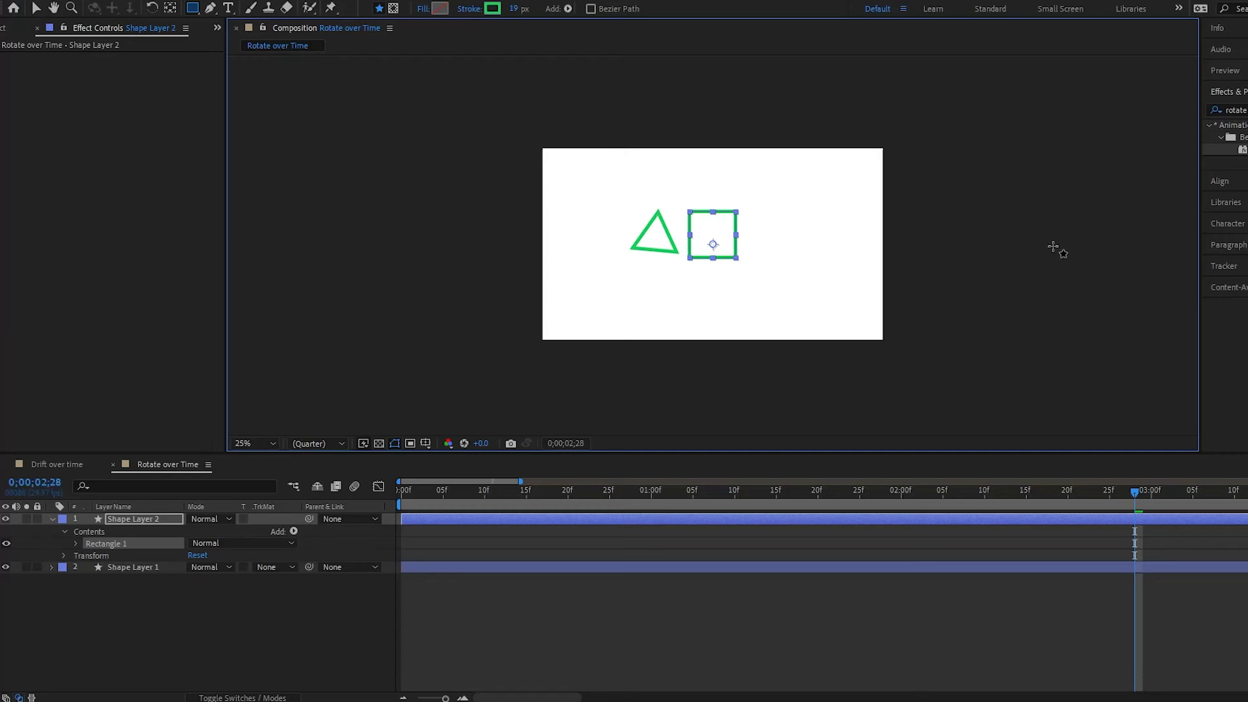
pyautogui.moveTo(1238, 149); pyautogui.dragTo(108, 546)
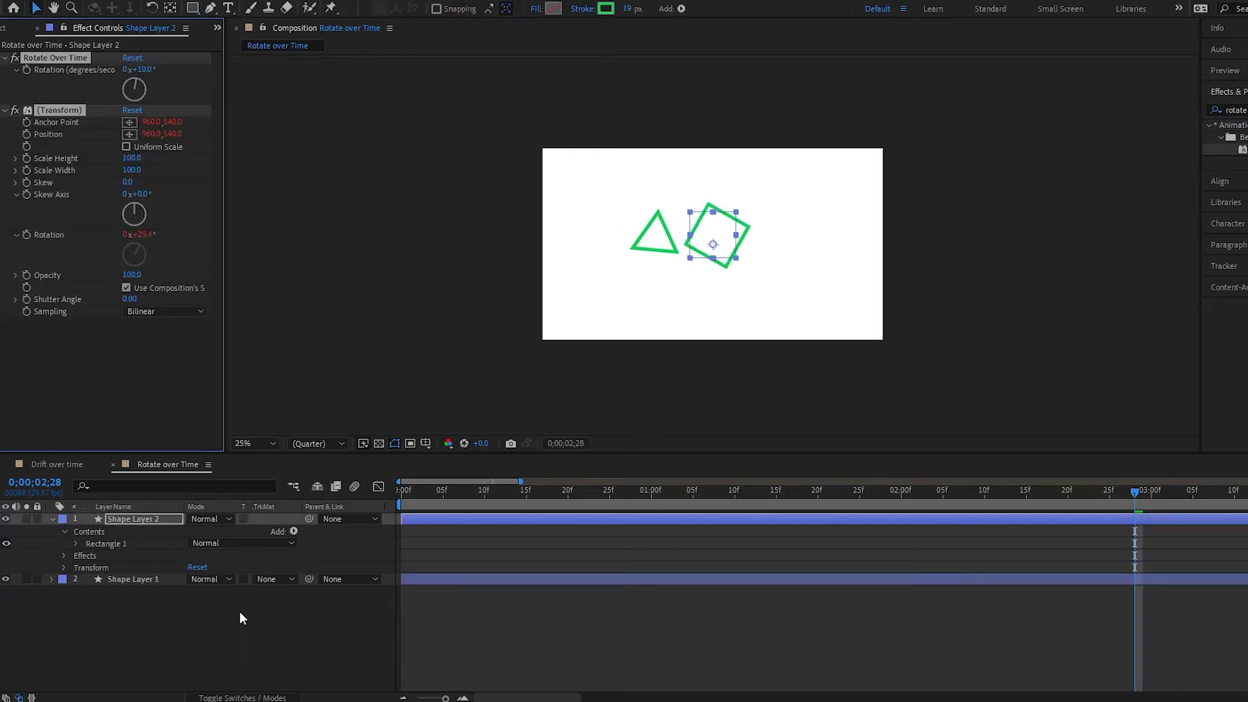
pyautogui.moveTo(138, 69); pyautogui.dragTo(244, 61)
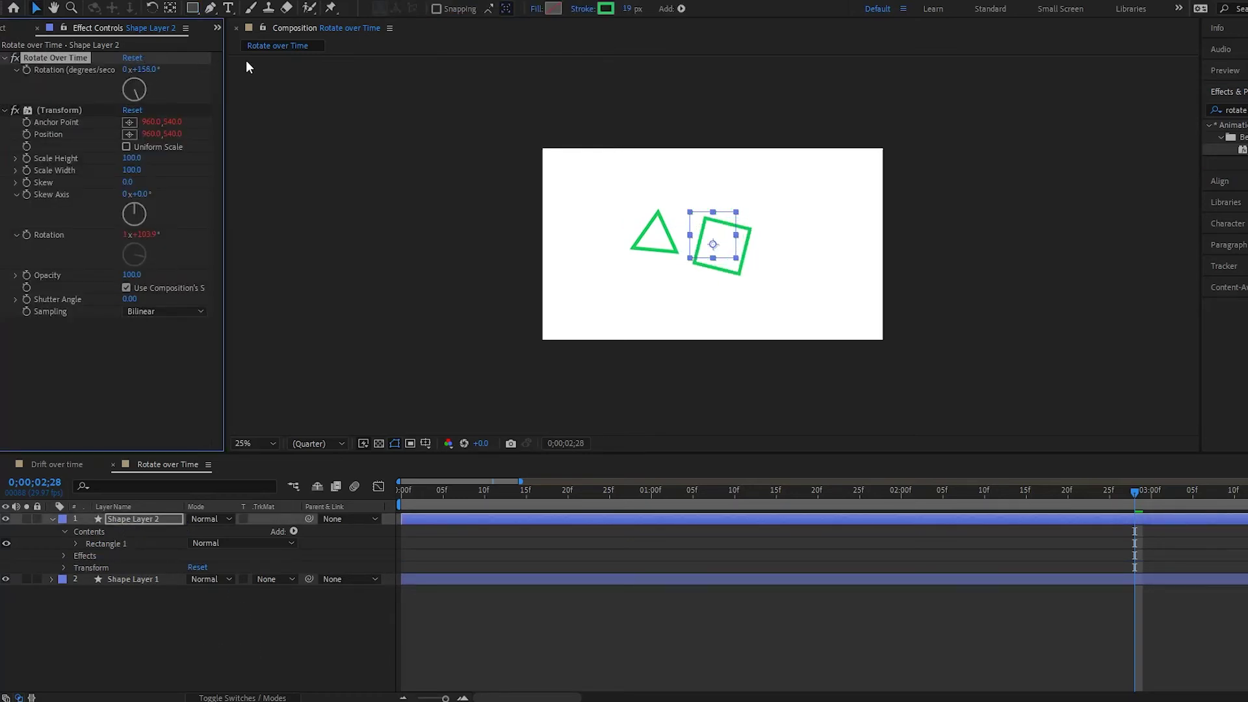
# Centre the square's anchor point with Ctrl+Alt+Home and preview both shapes spinning.
pyautogui.hotkey('ctrl', 'alt', 'Home')
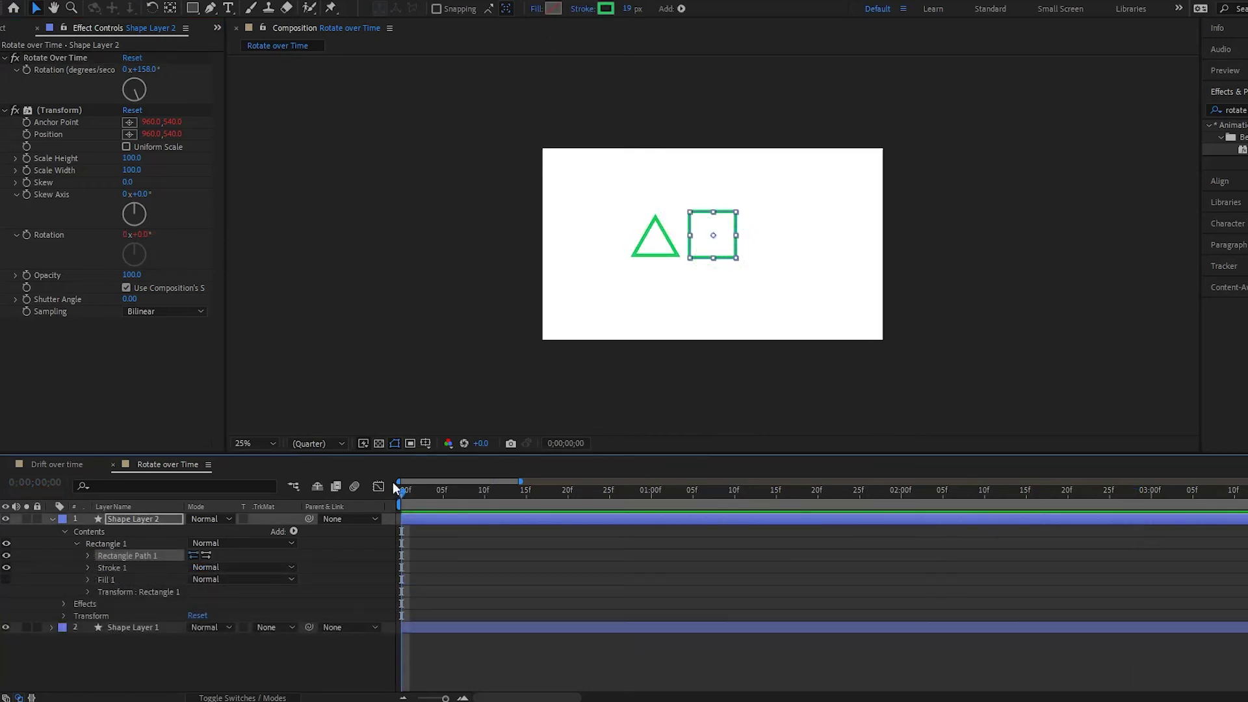
pyautogui.press('space')
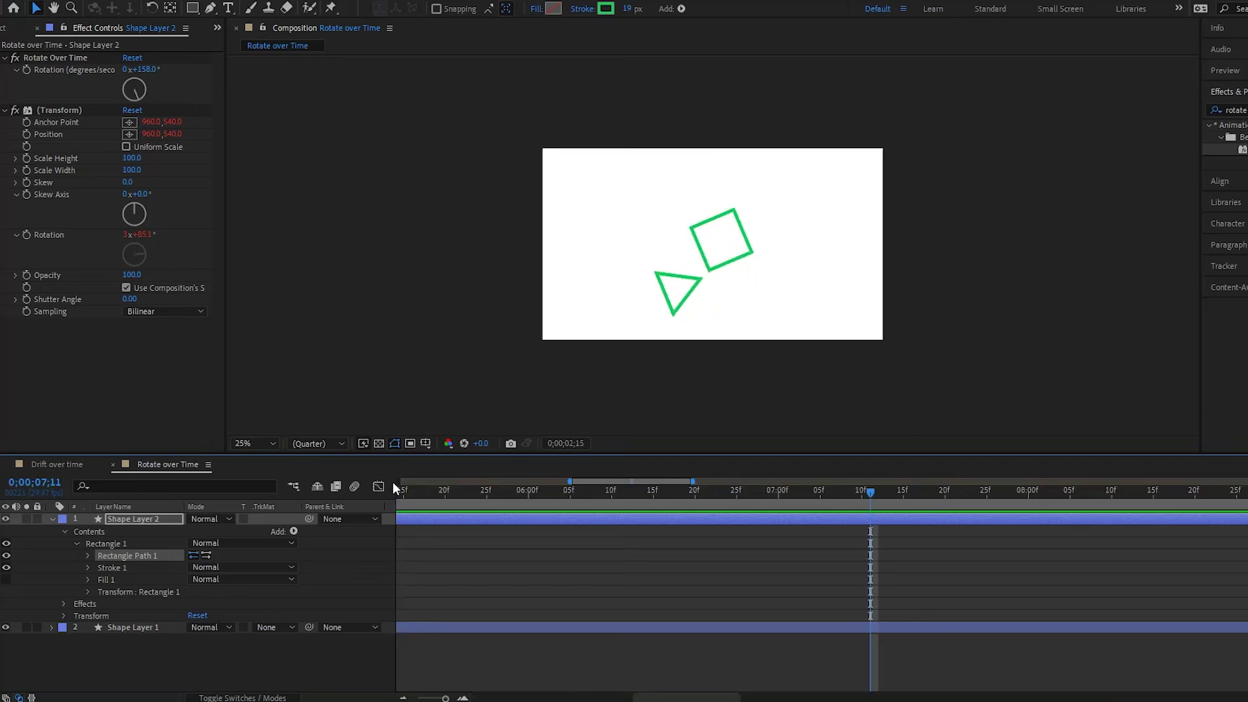
pyautogui.press('space')
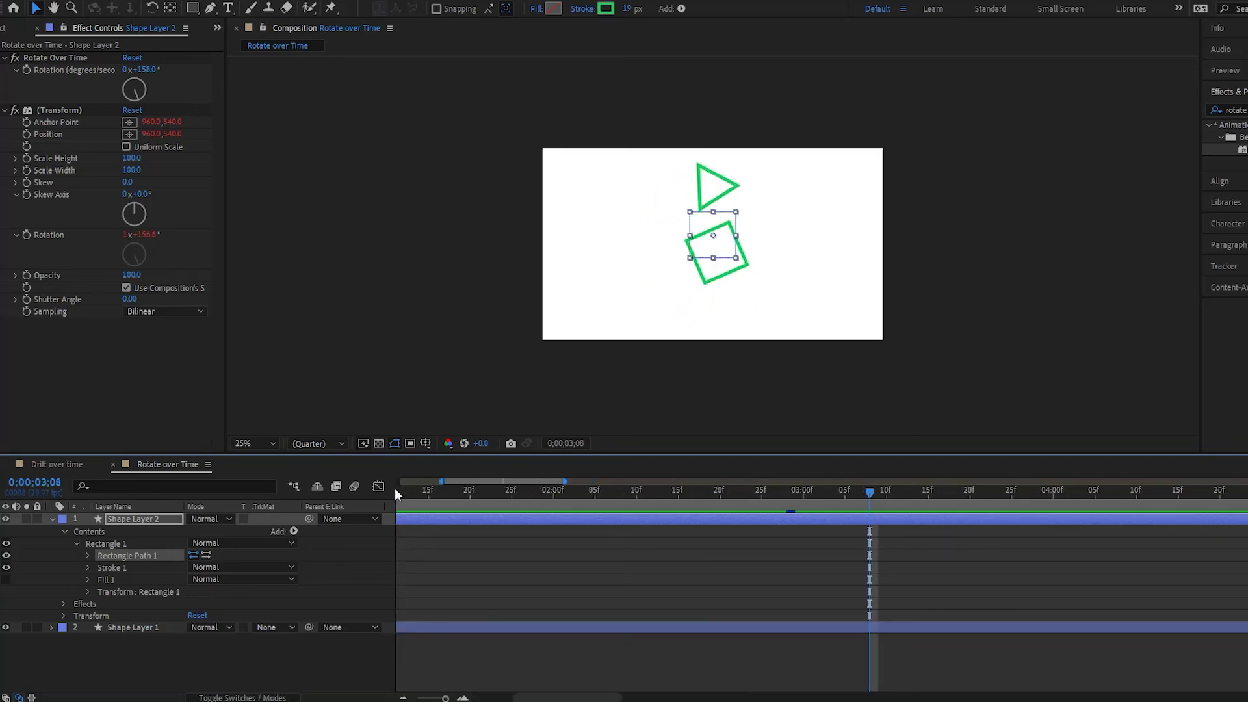
pyautogui.click(152, 627)
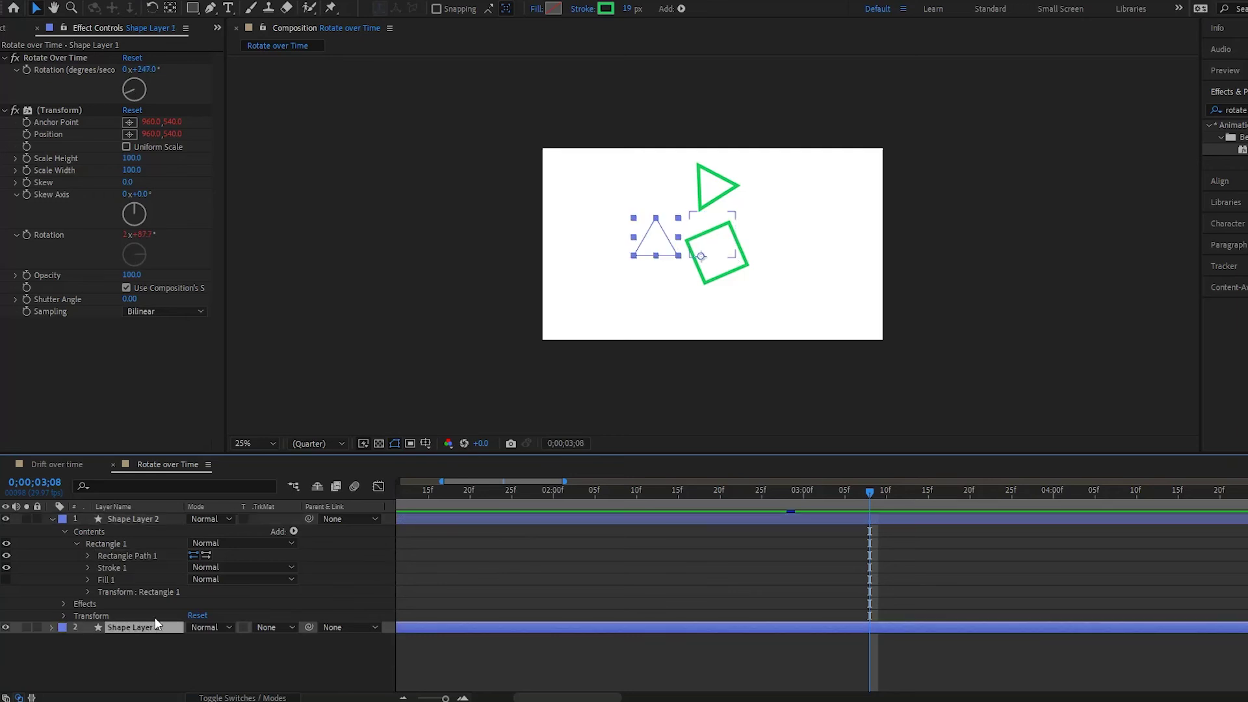
# Duplicate the triangle layer twice, stagger the copies' start times later, and preview the result.
pyautogui.hotkey('ctrl', 'd')
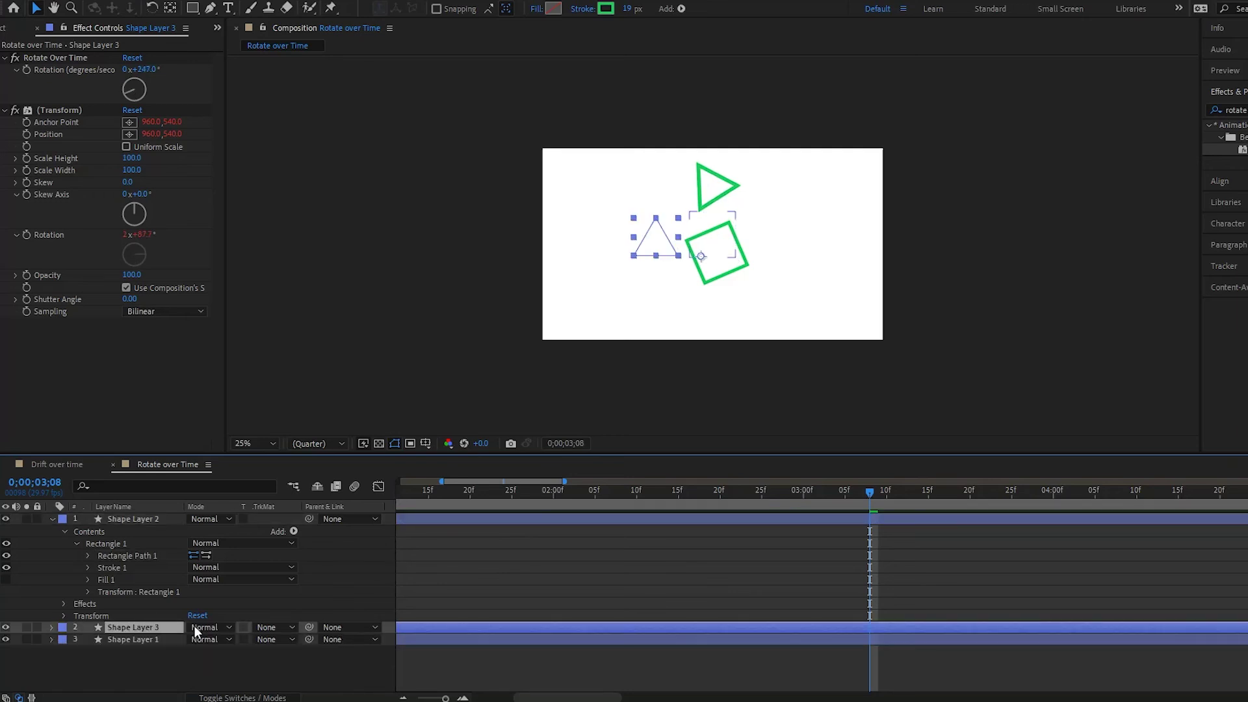
pyautogui.hotkey('ctrl', 'd')
pyautogui.moveTo(407, 636); pyautogui.dragTo(496, 632)
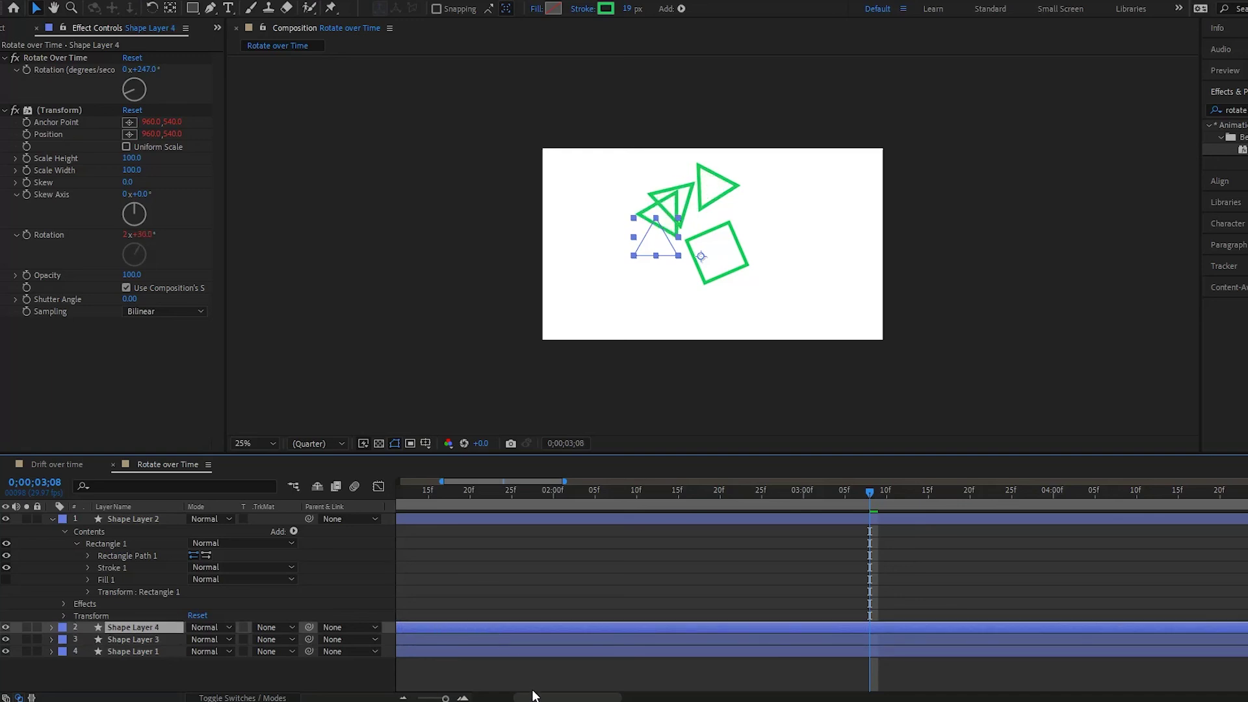
pyautogui.moveTo(533, 697); pyautogui.dragTo(493, 697)
pyautogui.moveTo(416, 642); pyautogui.dragTo(548, 626)
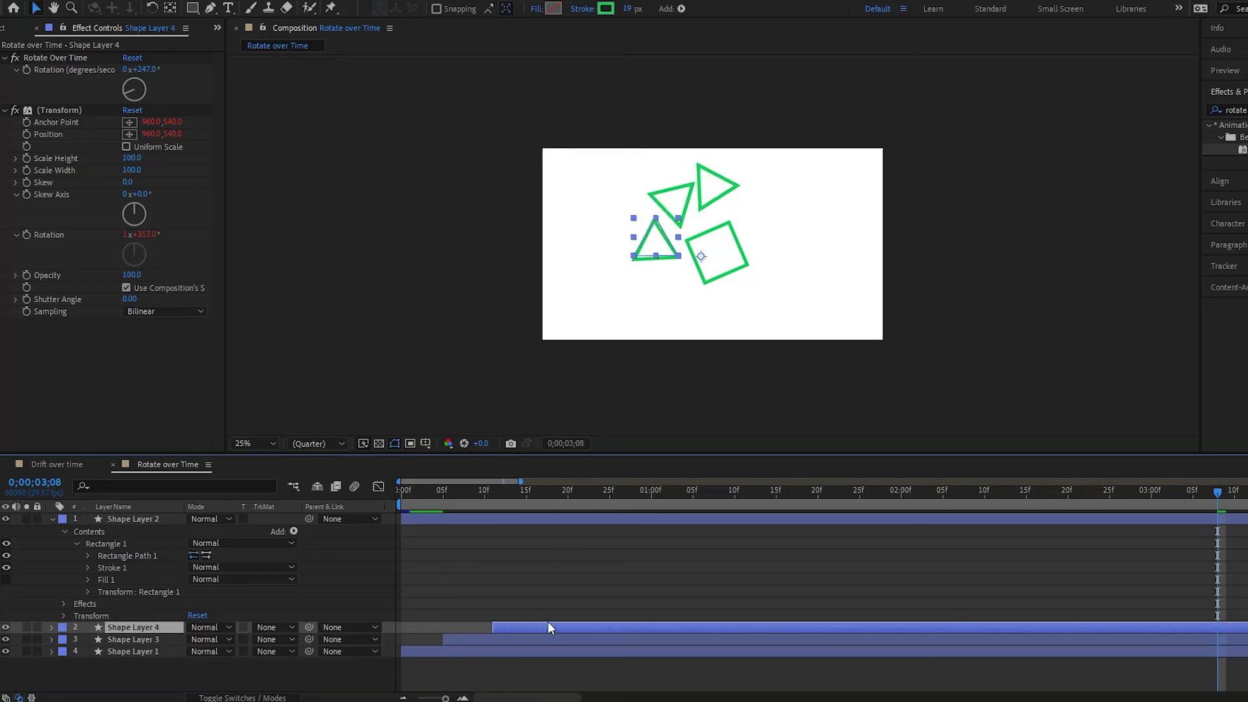
pyautogui.press('space')
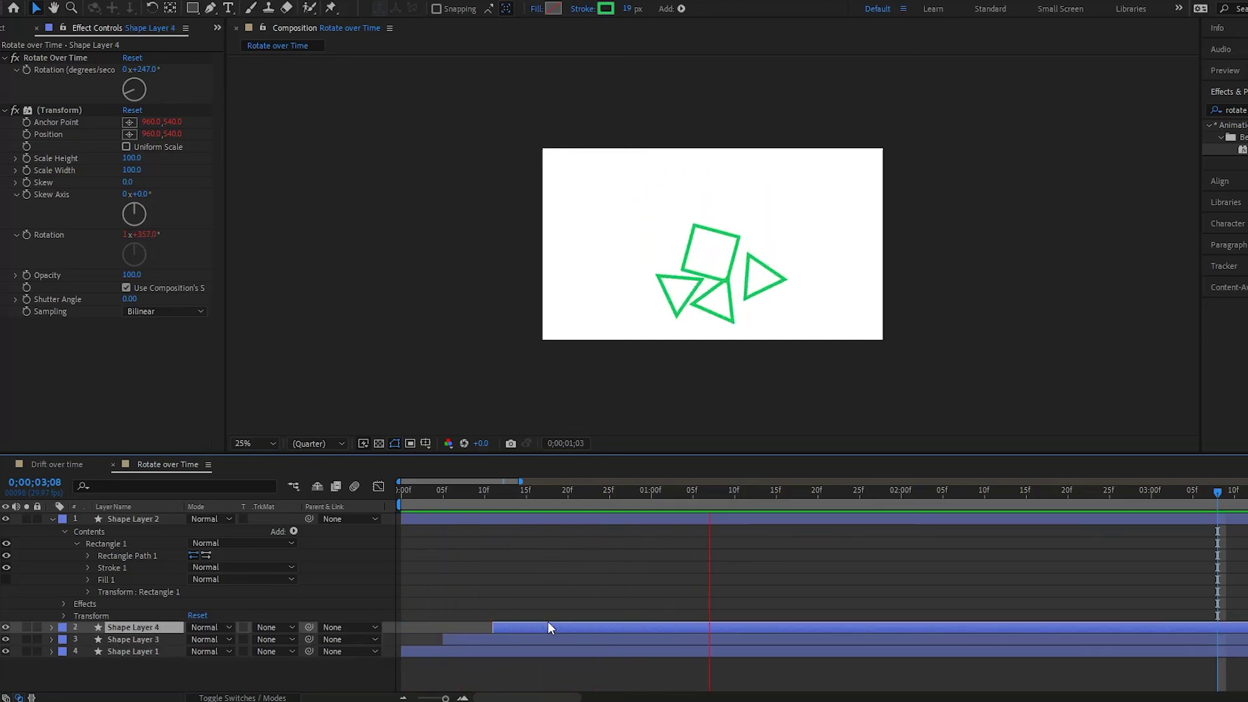